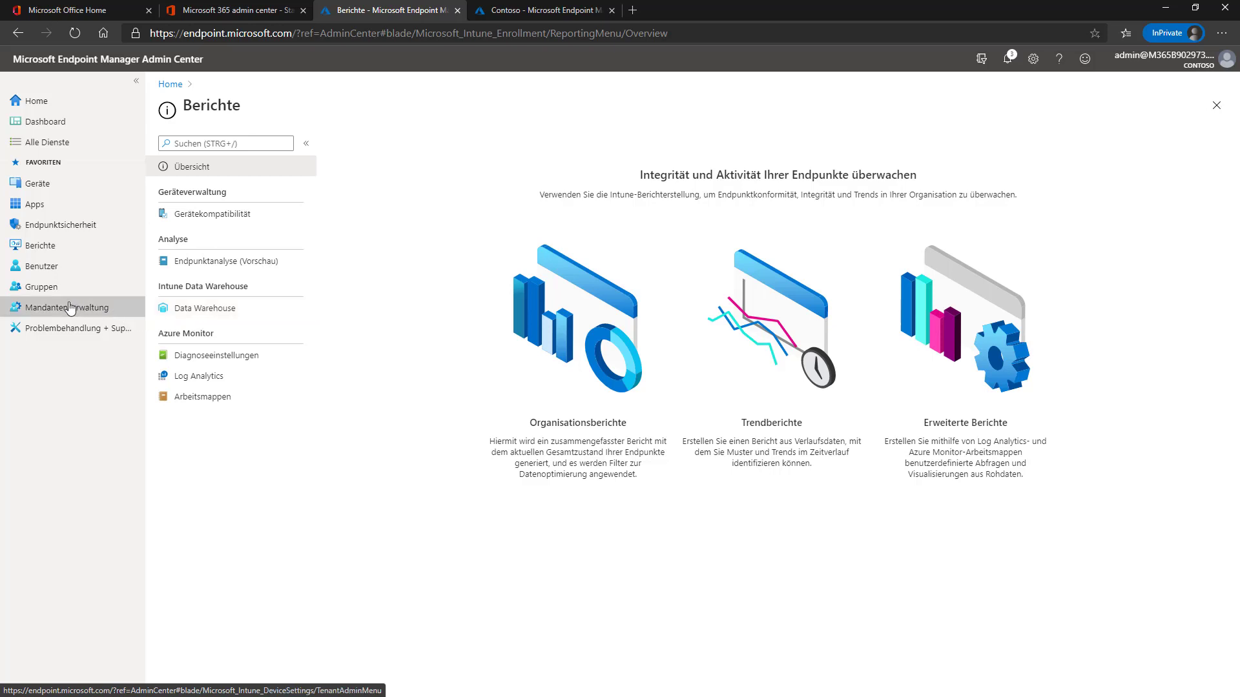
# Step: Look through the tenant's lists of all users and all groups
pyautogui.click(40, 270)
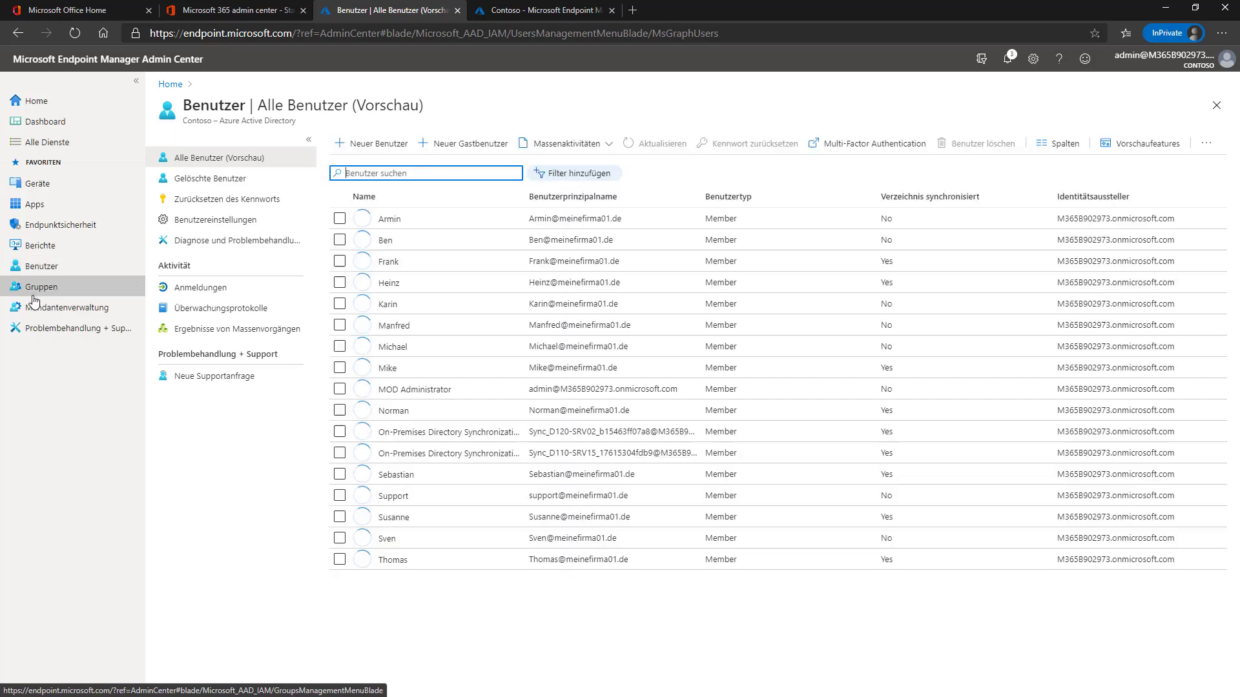
pyautogui.click(35, 297)
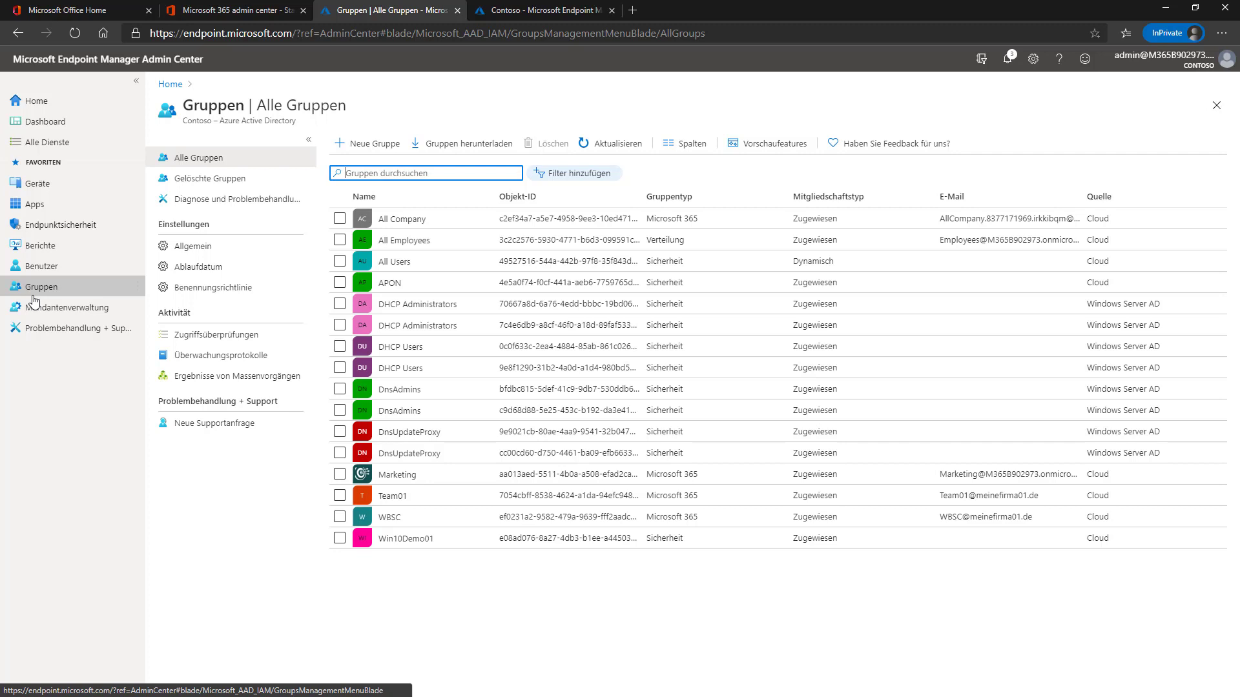
# Step: Open the device configuration profile Win10DeviceLimits and review its assignment details and status summary
pyautogui.click(40, 185)
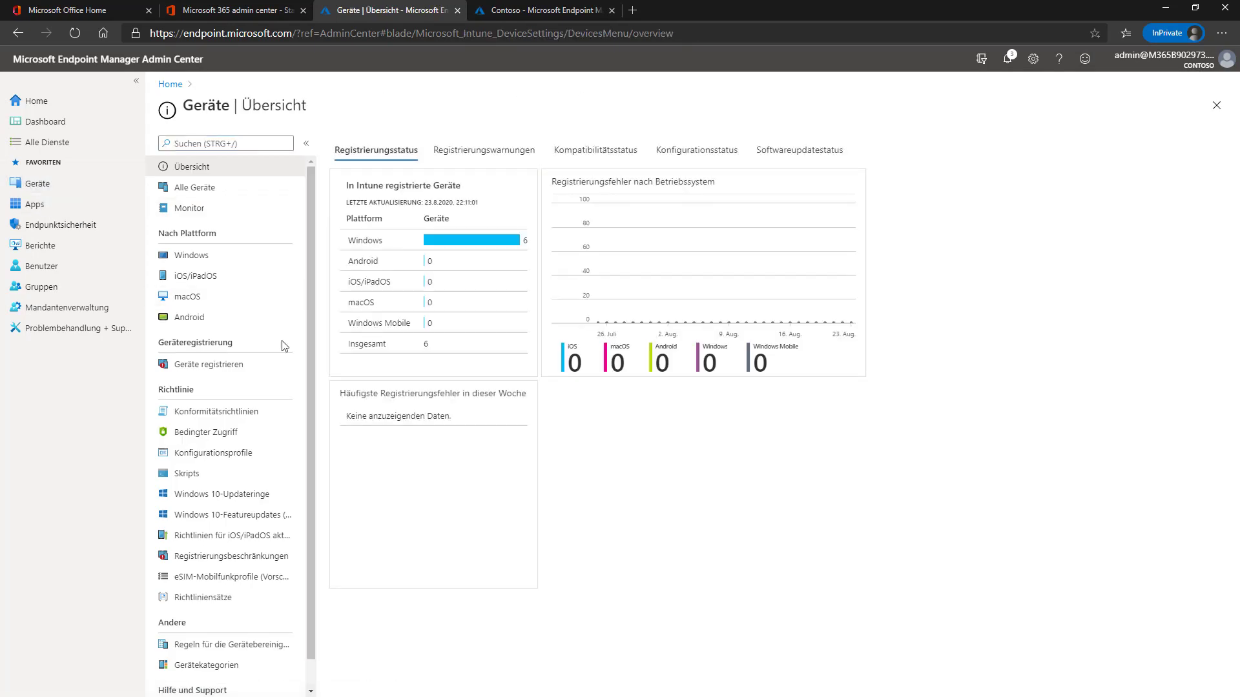
pyautogui.scroll(-1, 277, 352)
pyautogui.click(213, 423)
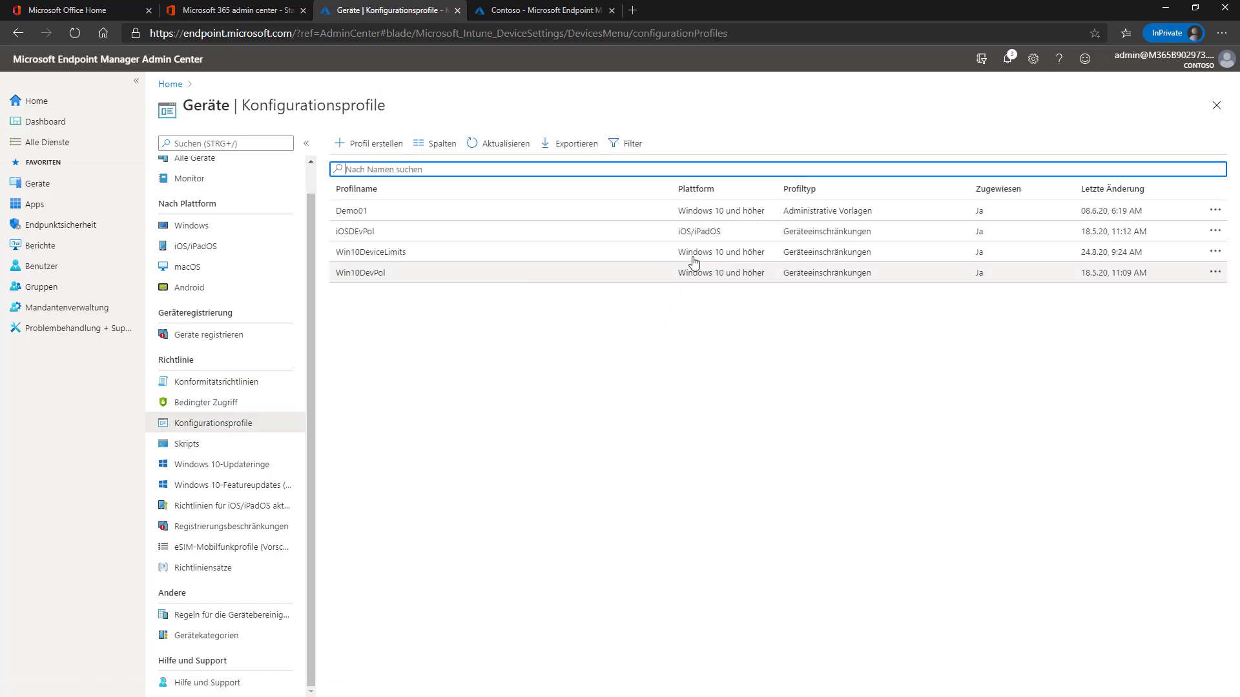
pyautogui.click(645, 252)
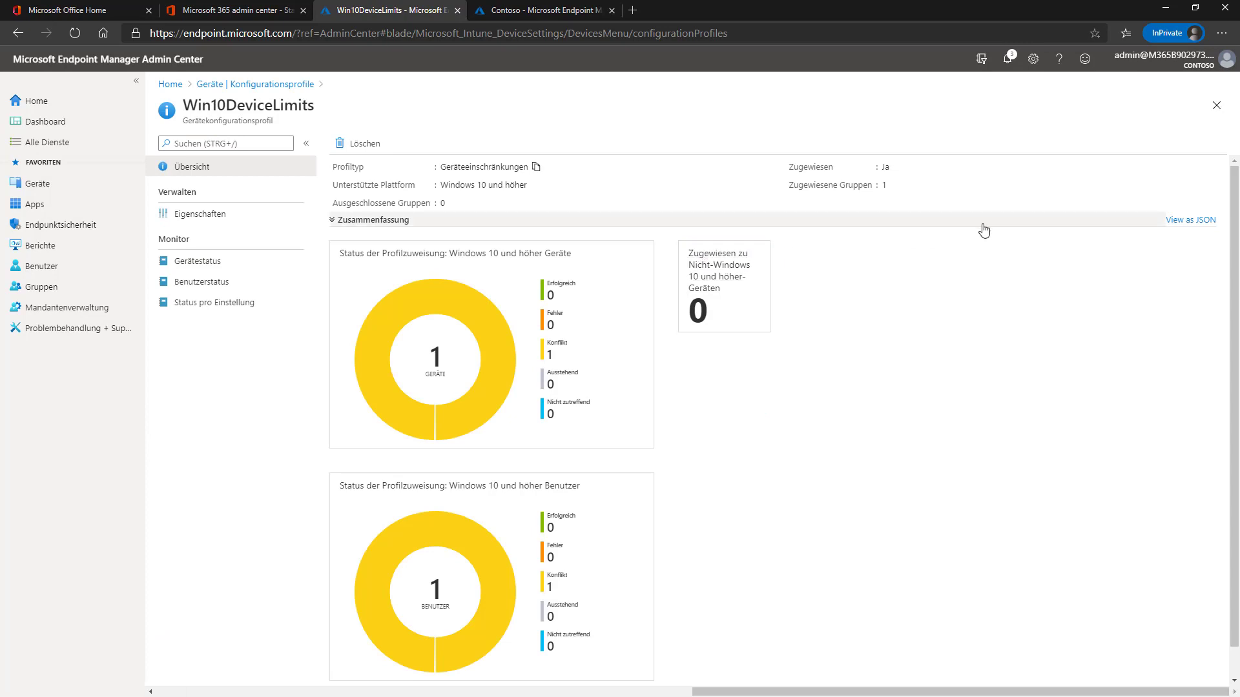
pyautogui.click(366, 224)
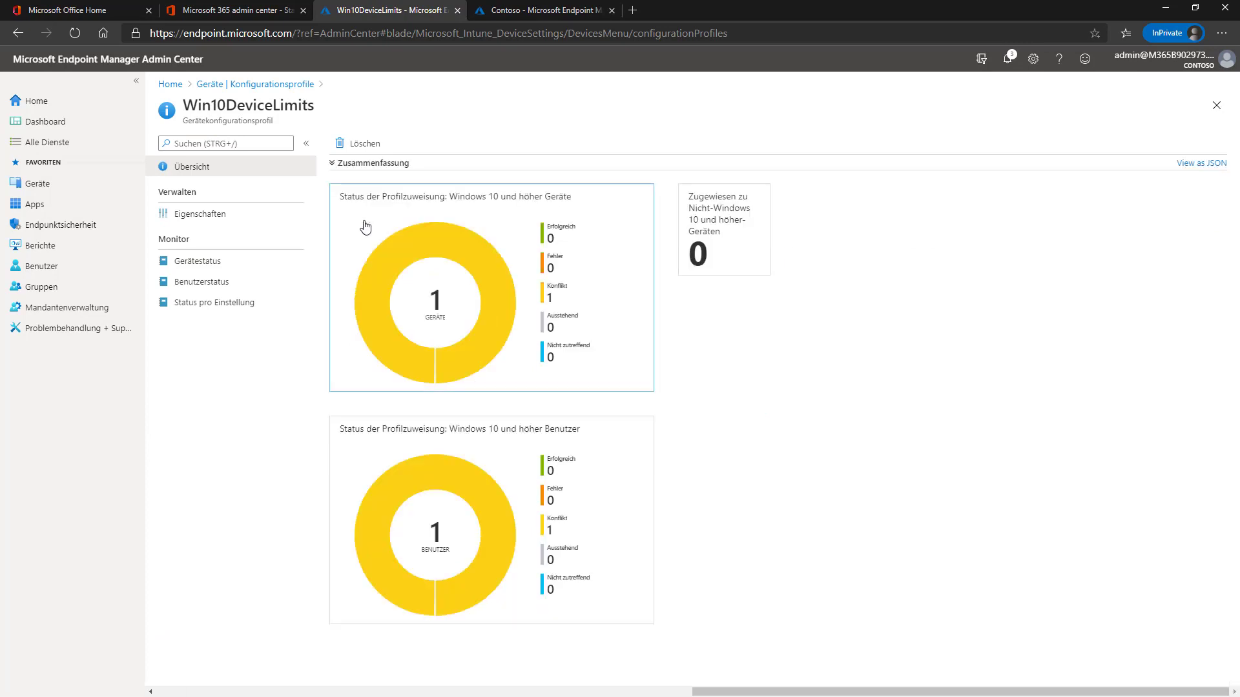
pyautogui.click(371, 164)
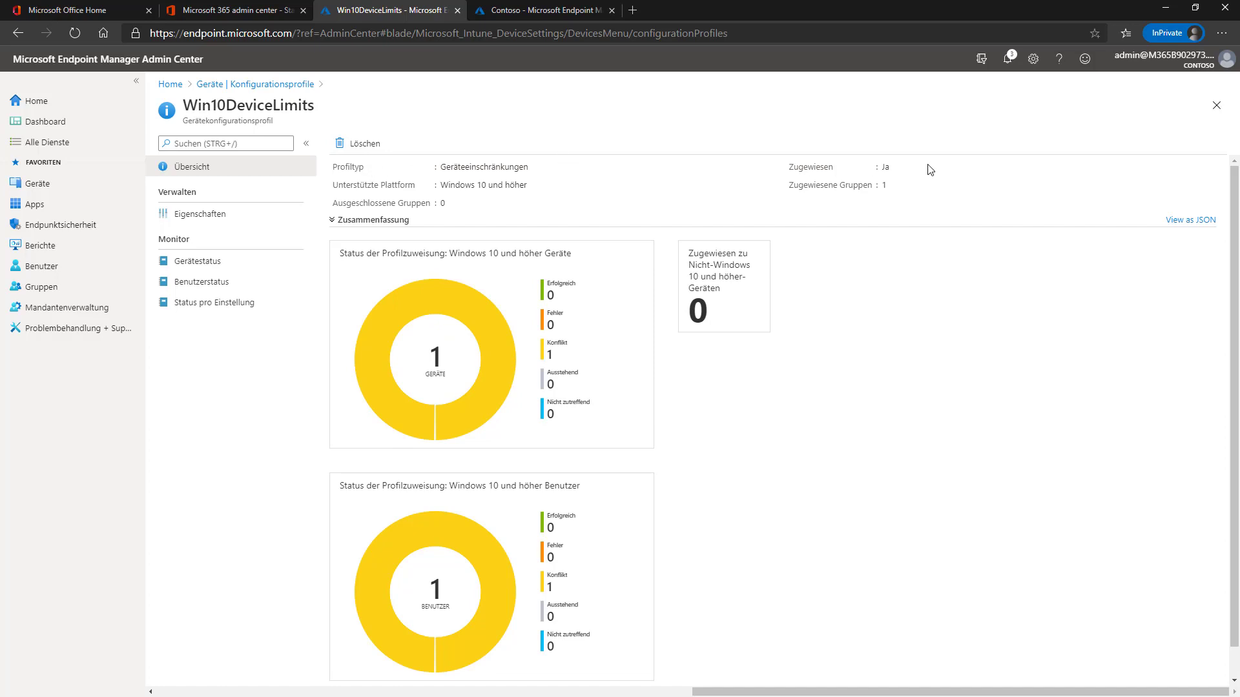
pyautogui.scroll(-1, 758, 410)
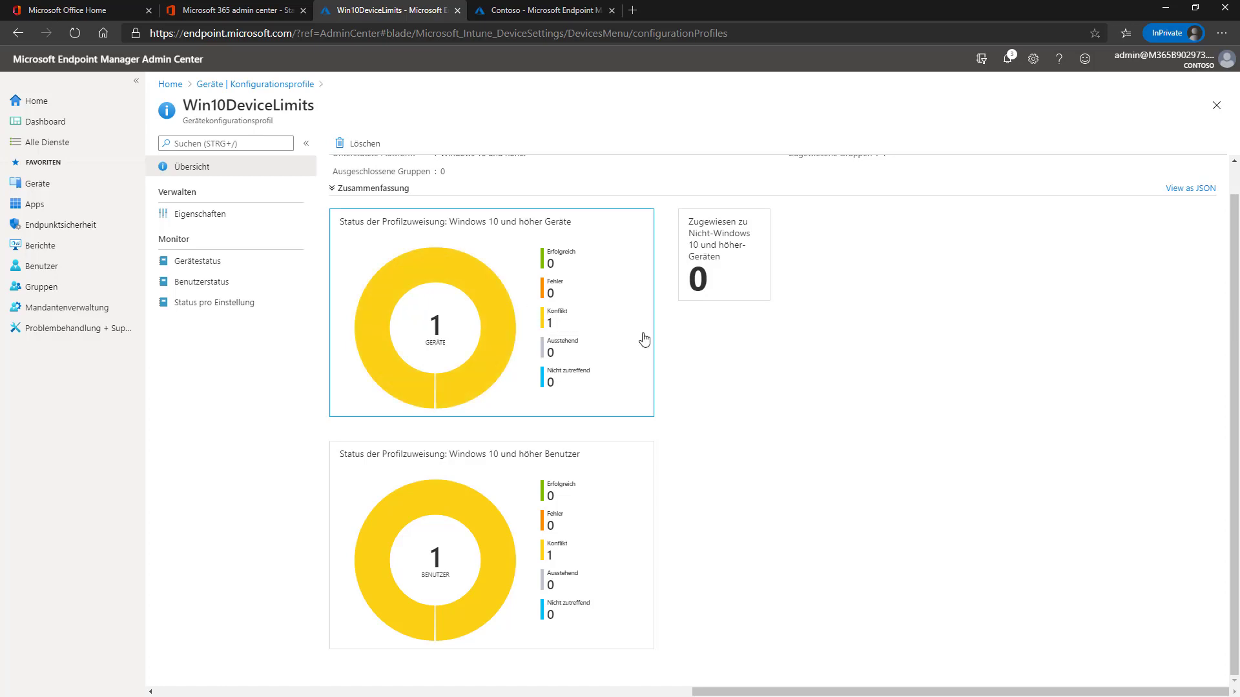
# Step: Inspect the profile's device status and the overview of WINDOWS10-VM847, and return to the configuration profiles
pyautogui.click(553, 321)
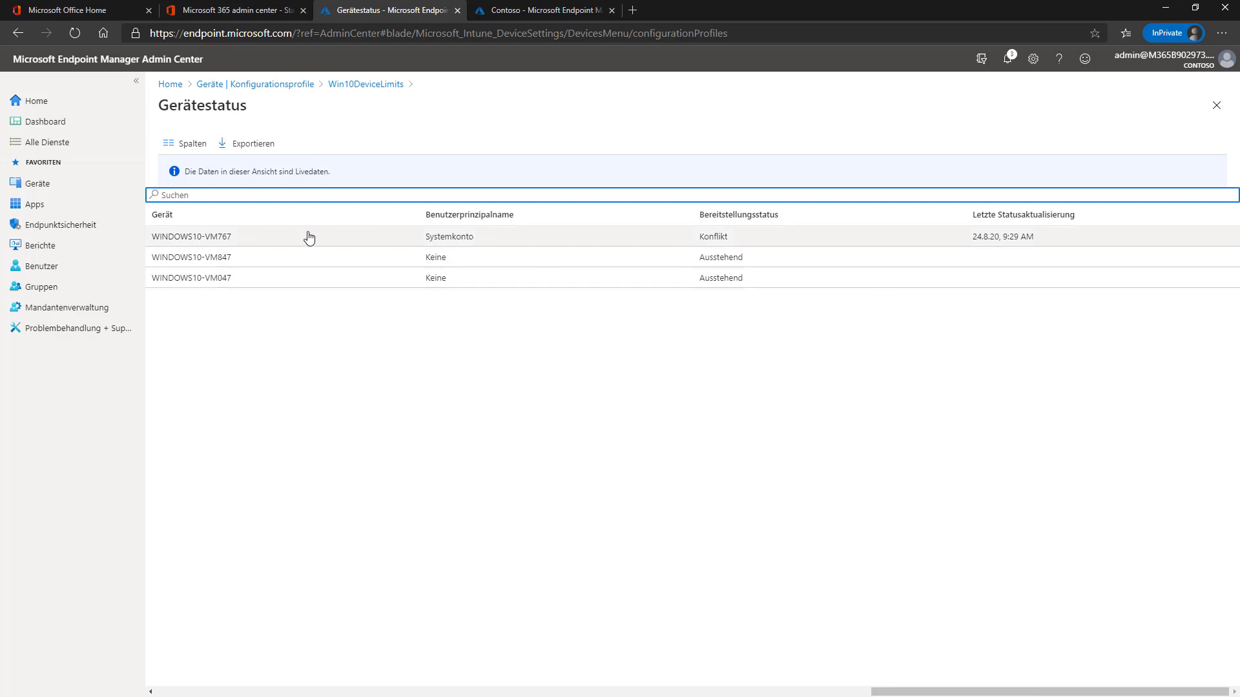
pyautogui.click(566, 259)
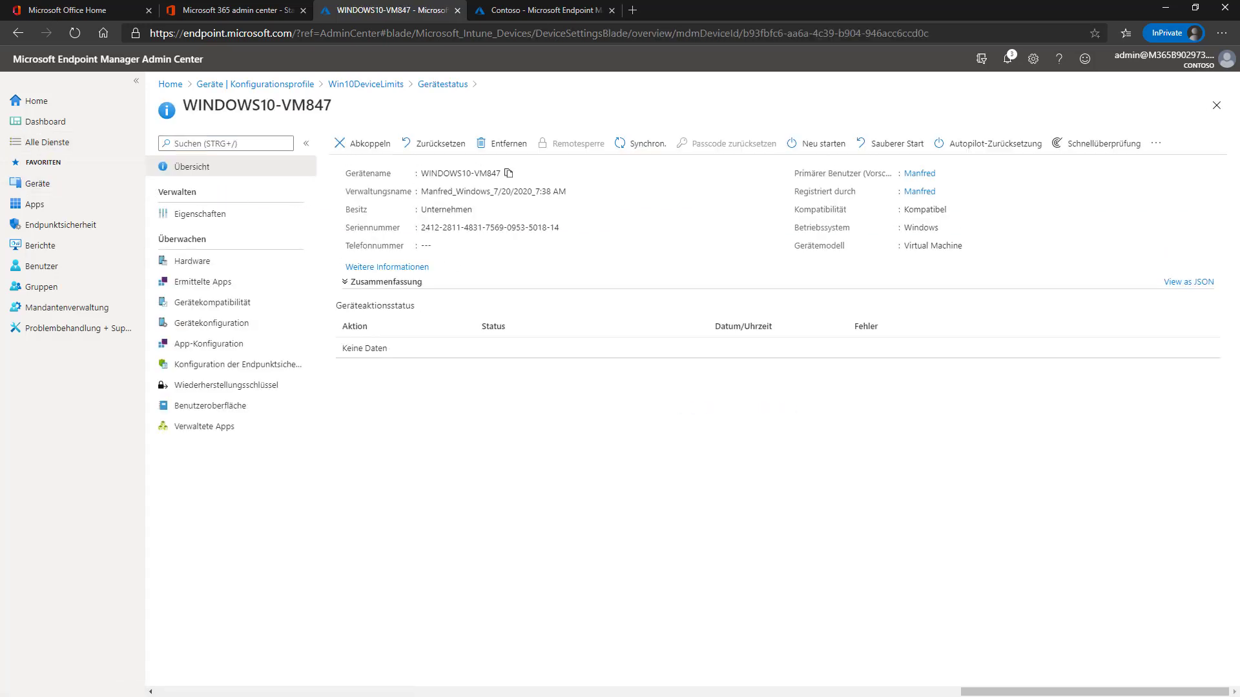
pyautogui.click(22, 31)
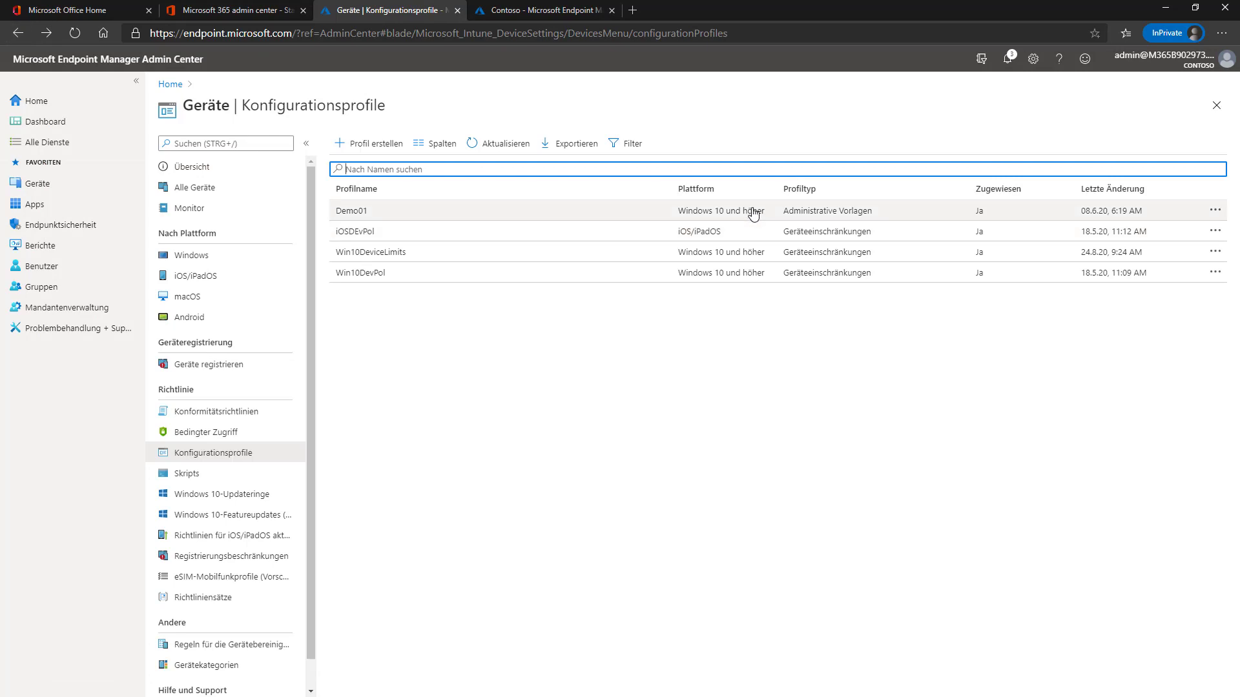
# Step: Sync the device WINDOWS10-VM847, reached through the device status of the Win10DeviceLimits profile
pyautogui.click(249, 456)
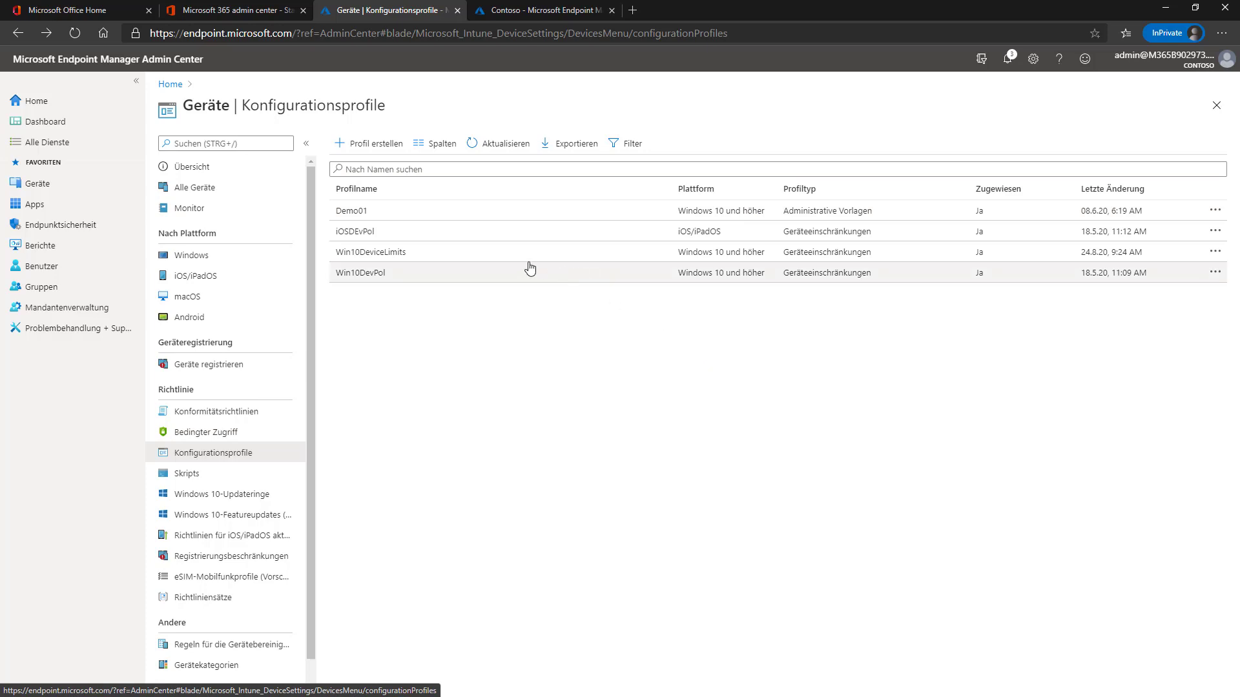
pyautogui.click(504, 258)
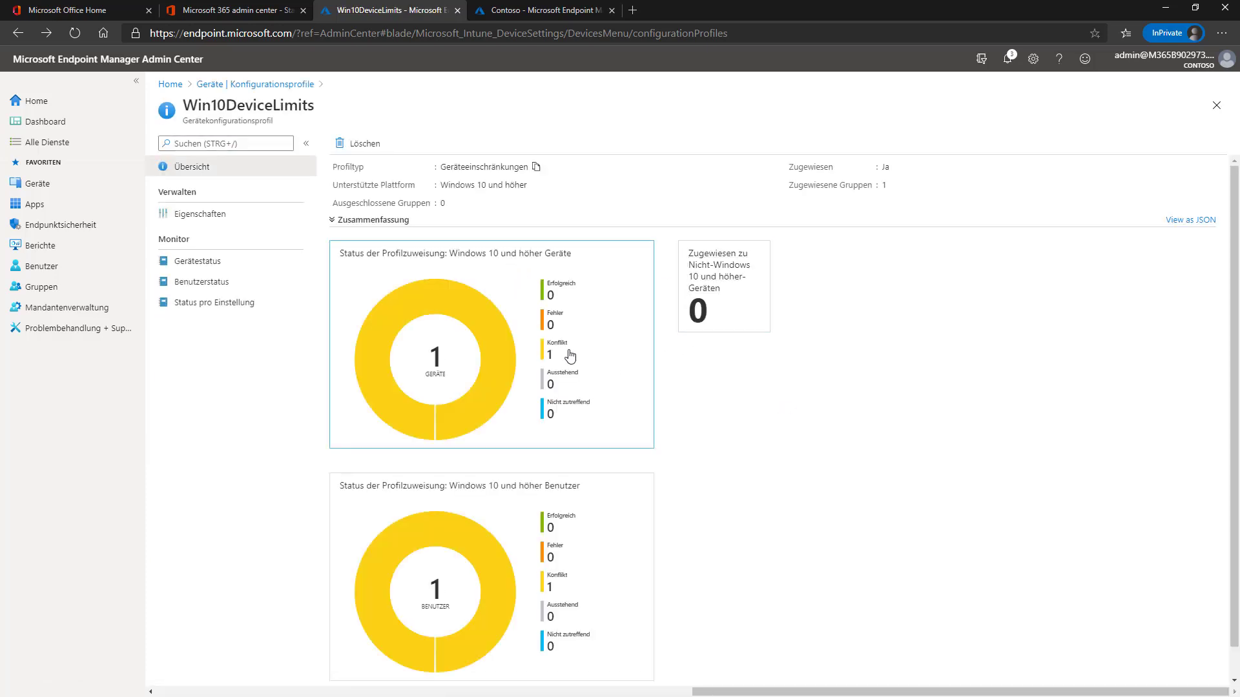
pyautogui.click(561, 345)
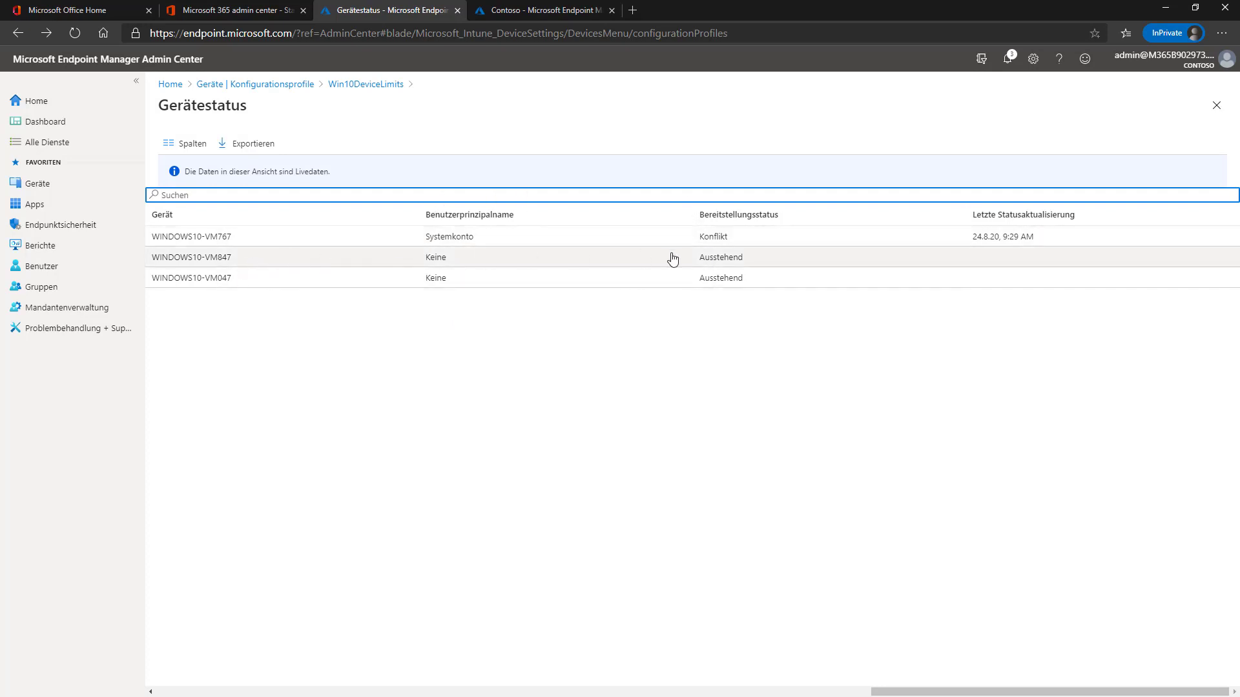
pyautogui.click(741, 261)
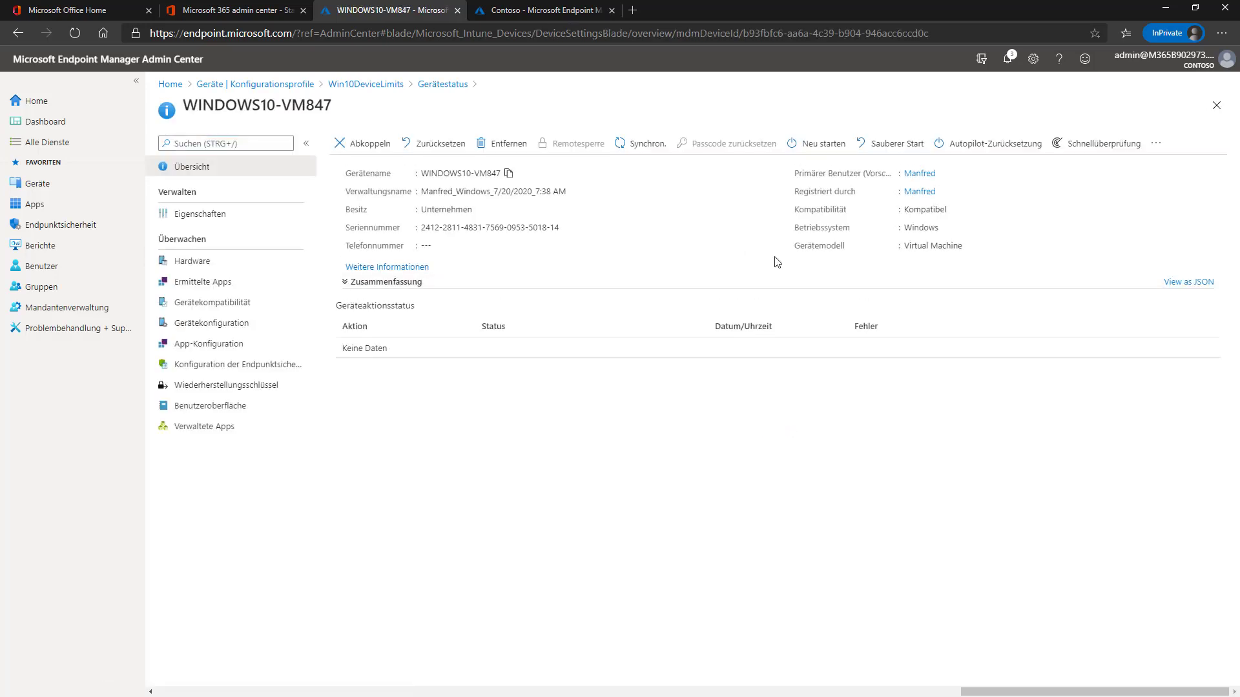
pyautogui.click(635, 154)
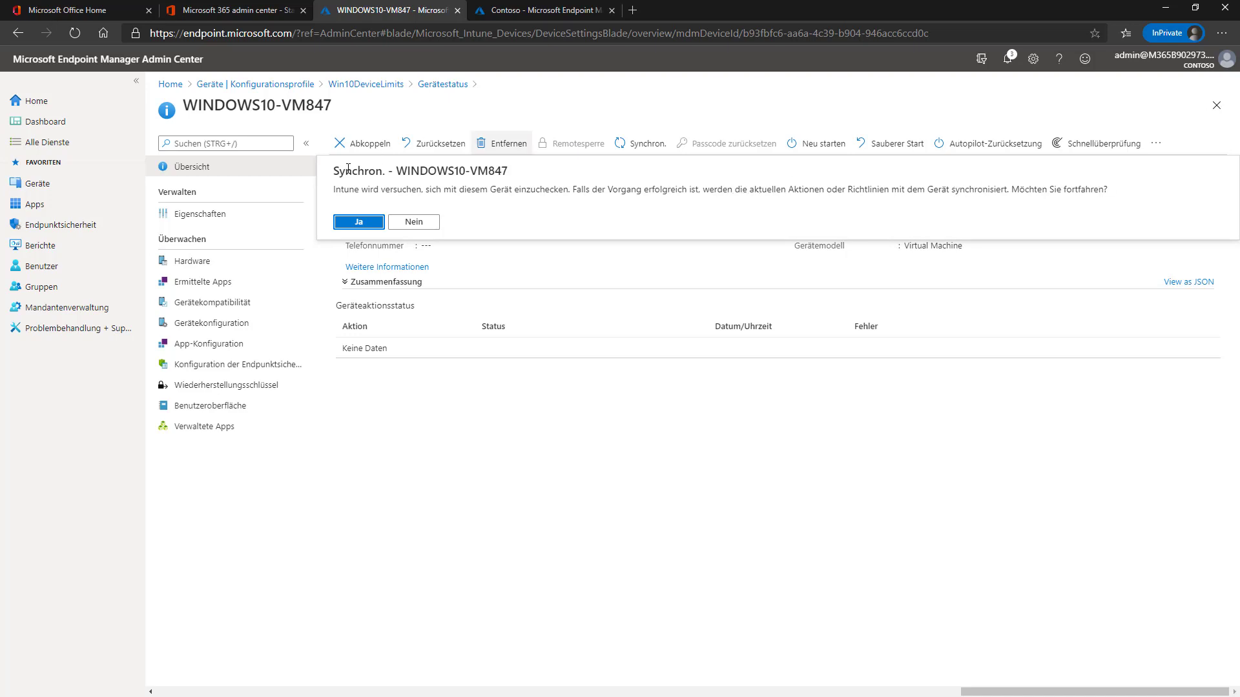
pyautogui.click(371, 223)
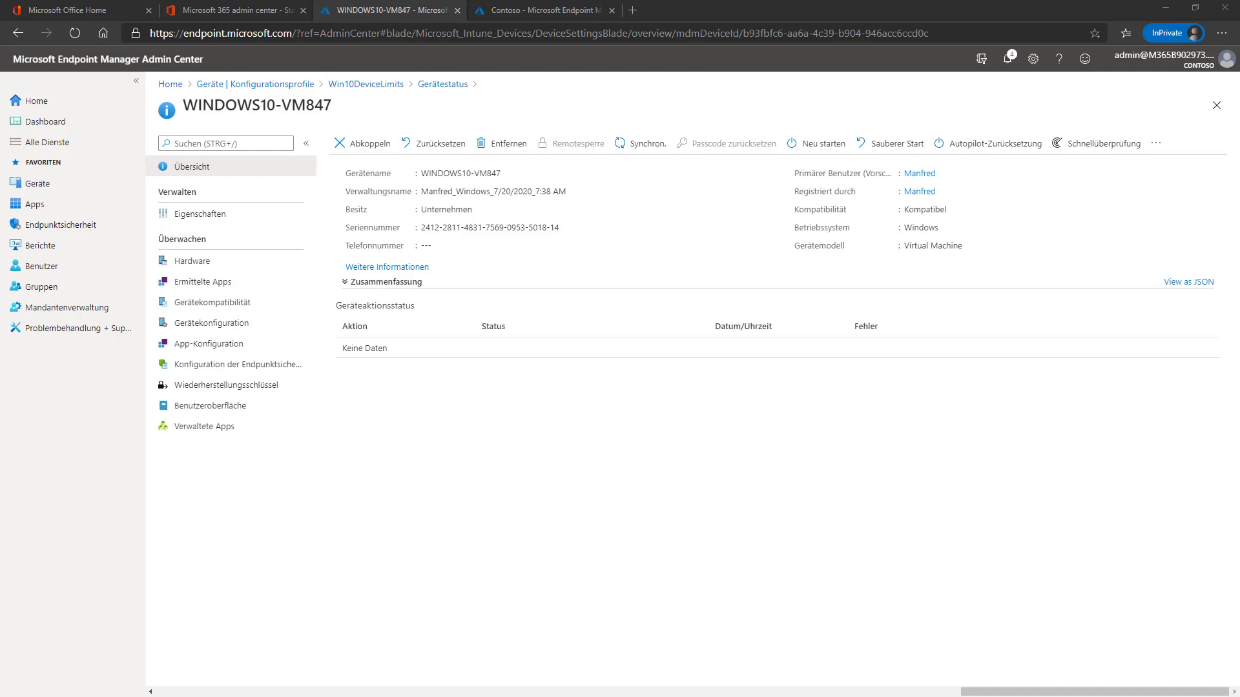
# Step: Switch to the D110-CL01 virtual machine in Hyper-V and sign in to Windows with the administrator account's password
pyautogui.hotkey('alt', 'Tab')
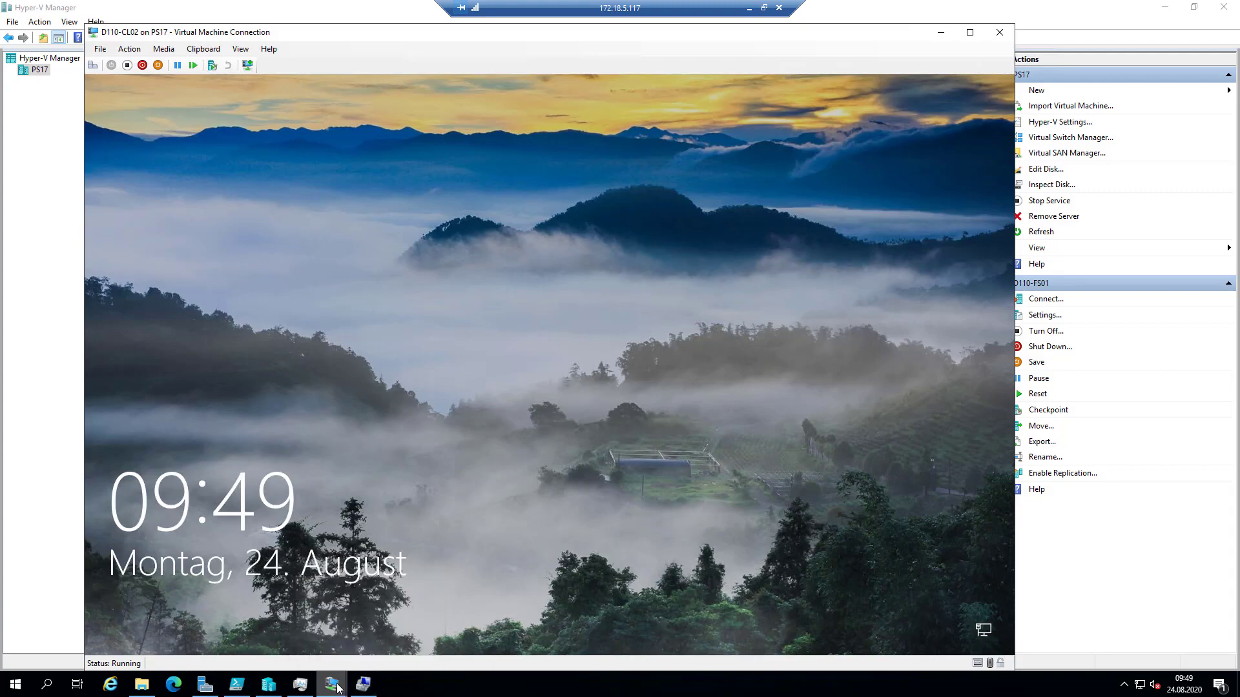
pyautogui.click(359, 676)
pyautogui.click(366, 610)
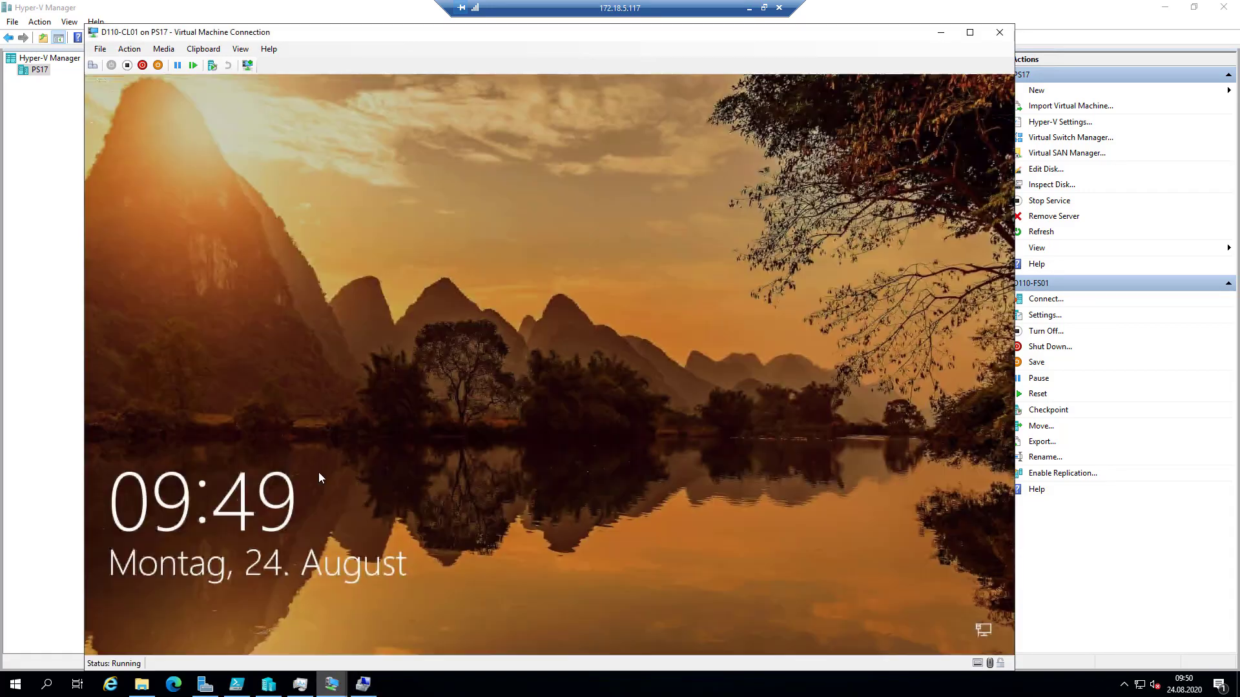
pyautogui.click(646, 350)
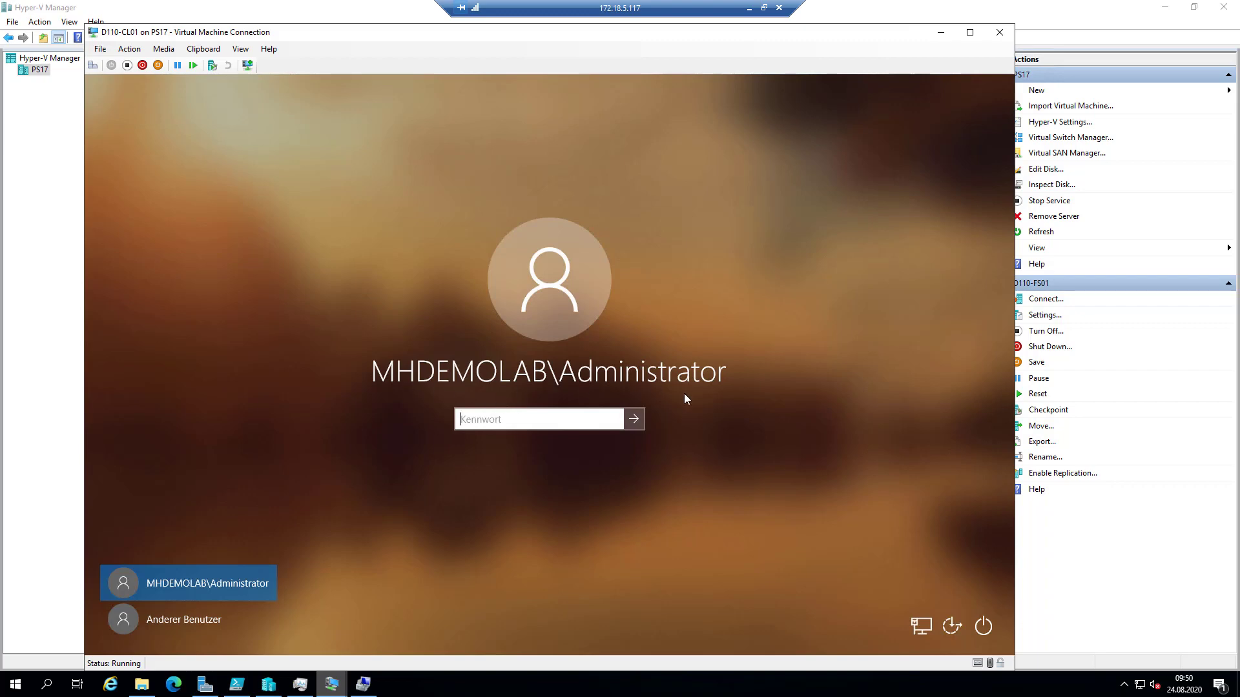
pyautogui.write('••••••••')
pyautogui.press('Return')
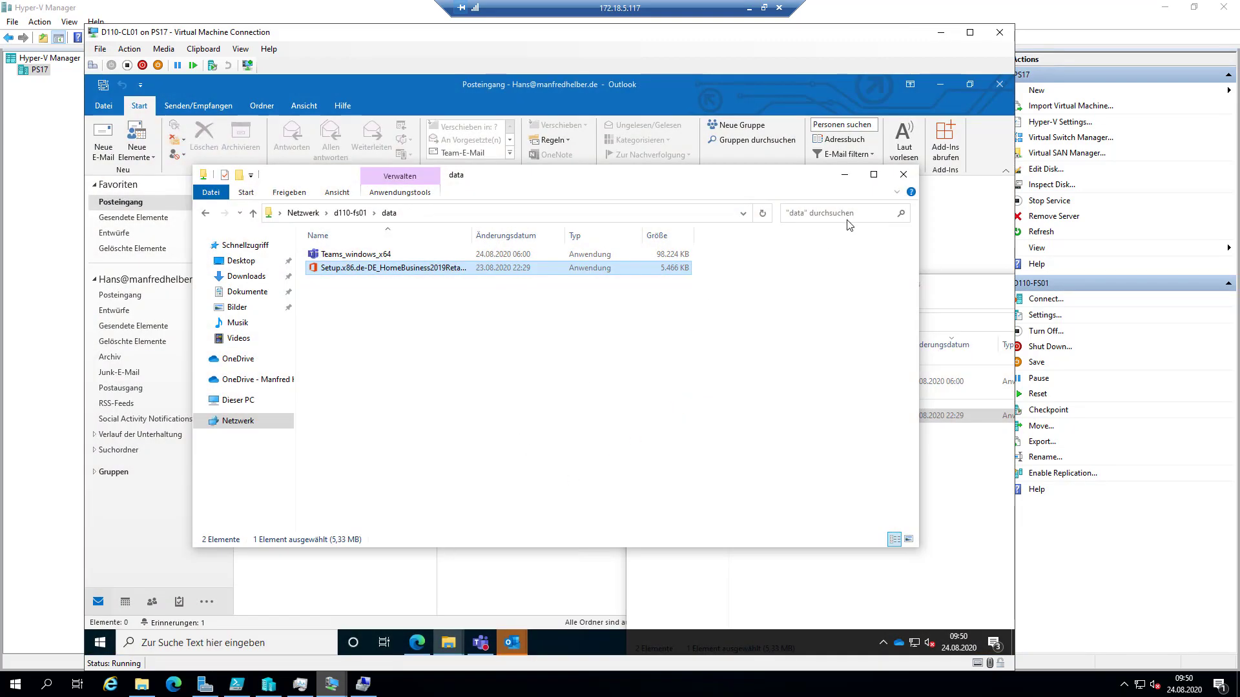
# Step: Clear the open windows on the virtual machine and view its work or school account connections in Windows Settings
pyautogui.click(845, 179)
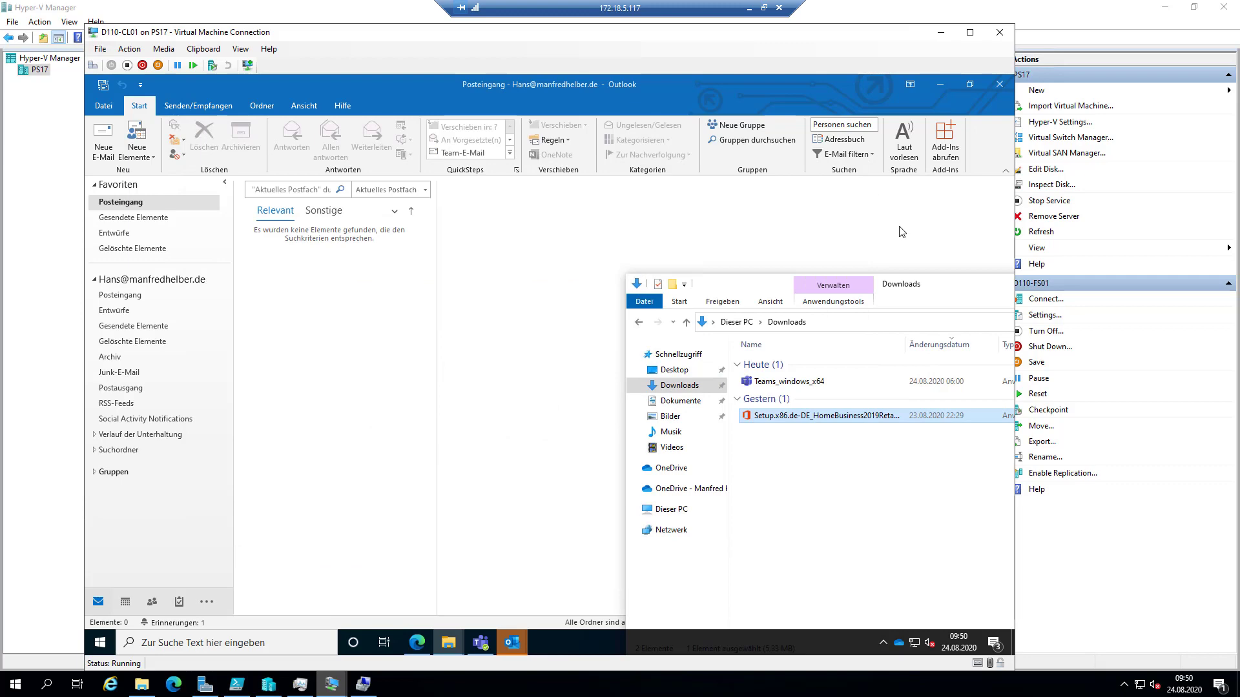
pyautogui.click(940, 86)
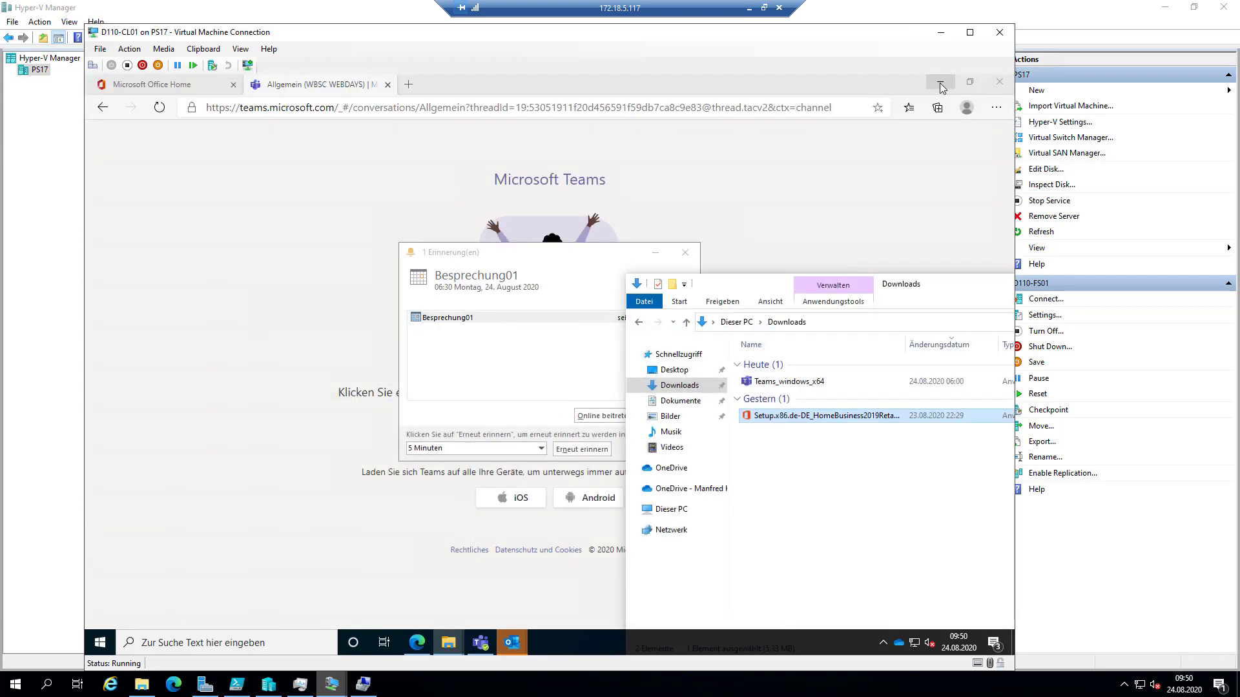
pyautogui.click(101, 642)
pyautogui.click(99, 589)
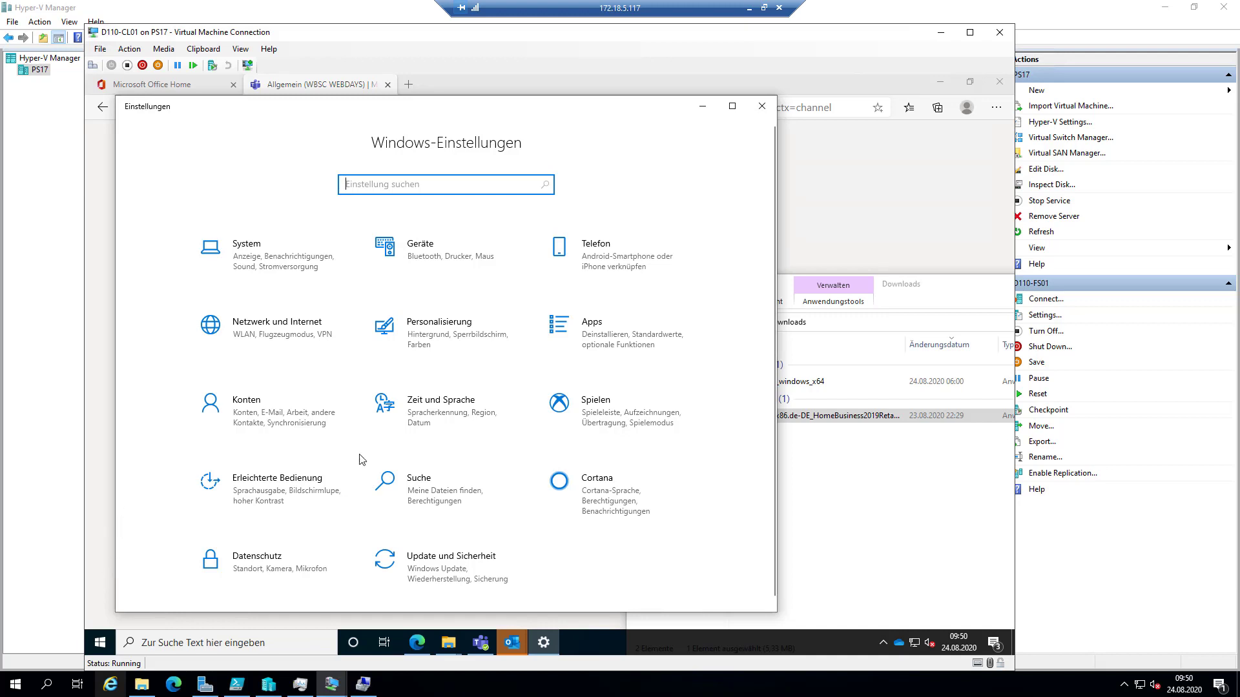
pyautogui.click(301, 418)
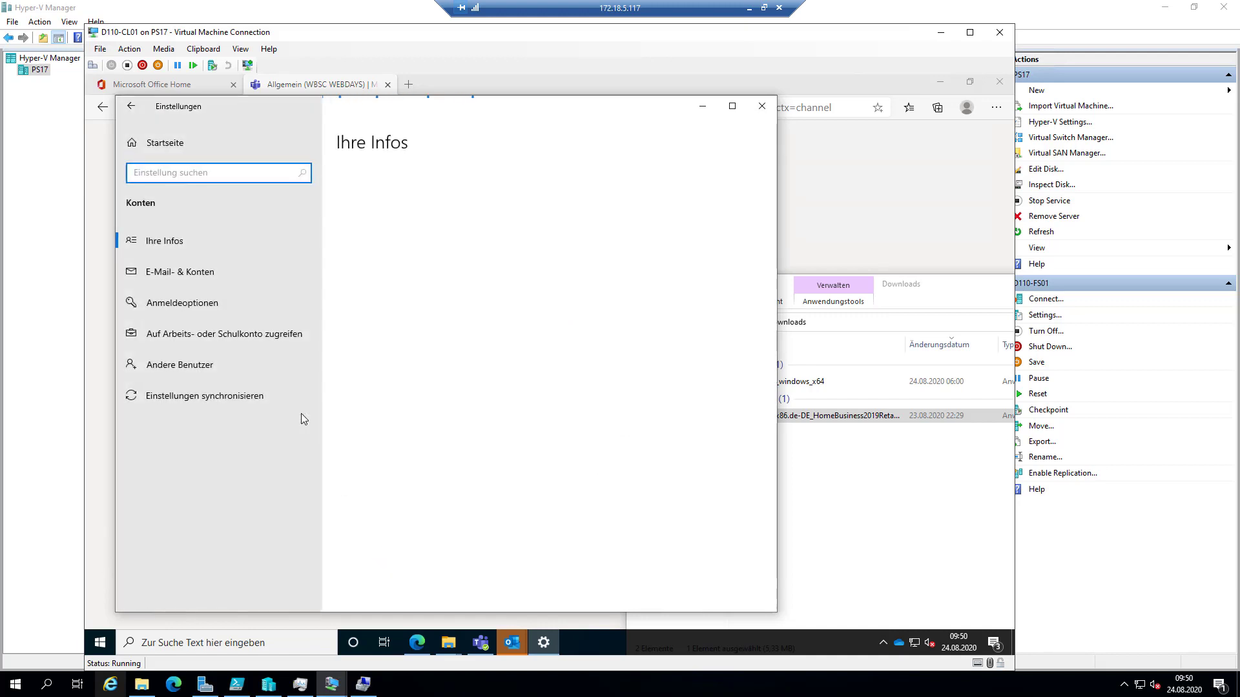
pyautogui.click(253, 337)
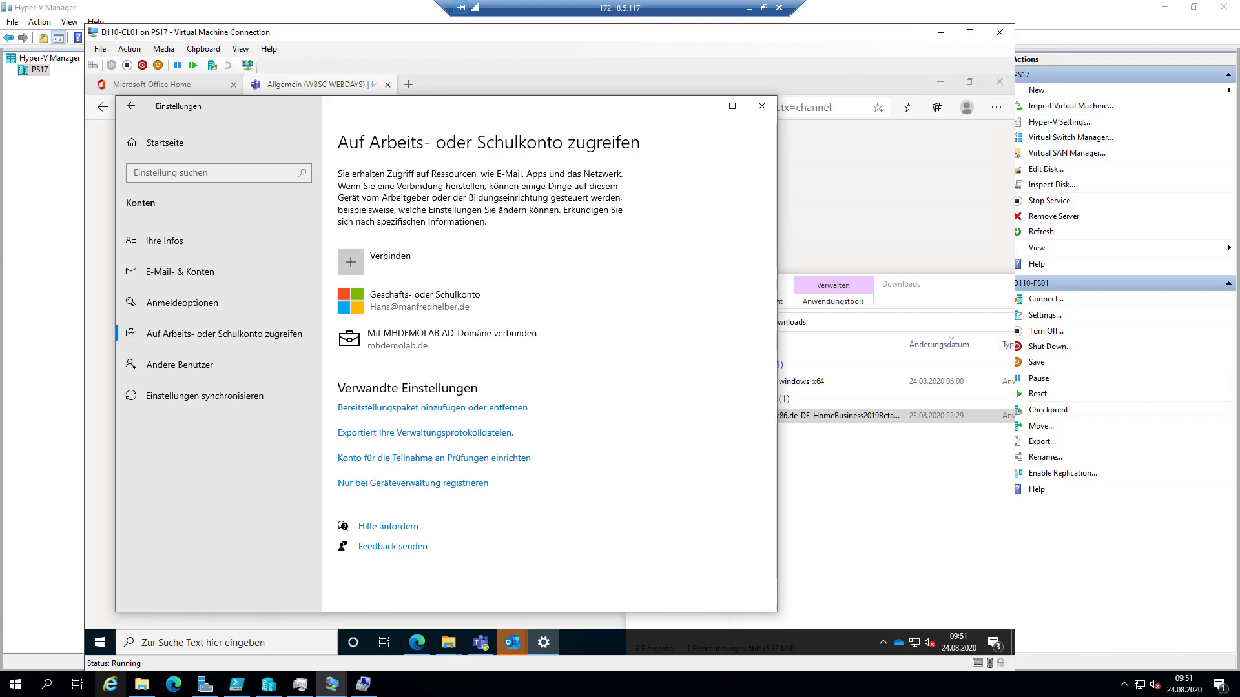
pyautogui.click(704, 107)
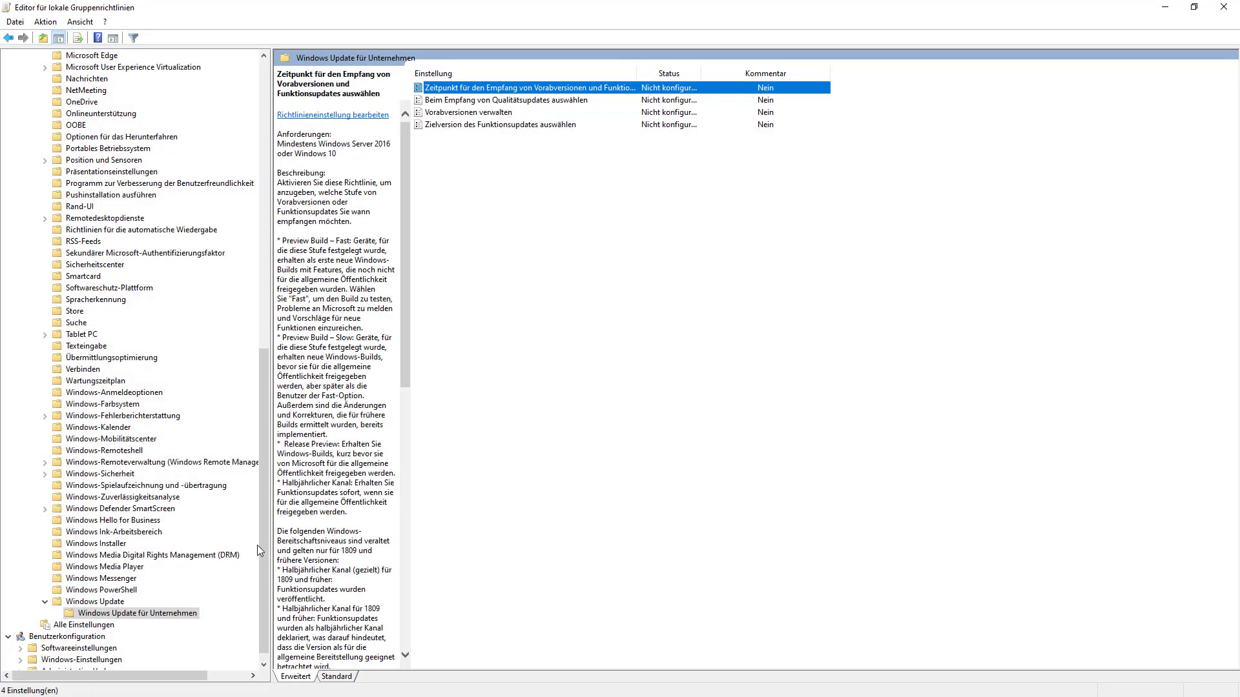
# Step: Collapse the computer's Administrative Vorlagen in the local group policy editor and compare the Computerkonfiguration and Benutzerkonfiguration branches
pyautogui.moveTo(263, 545); pyautogui.dragTo(264, 255)
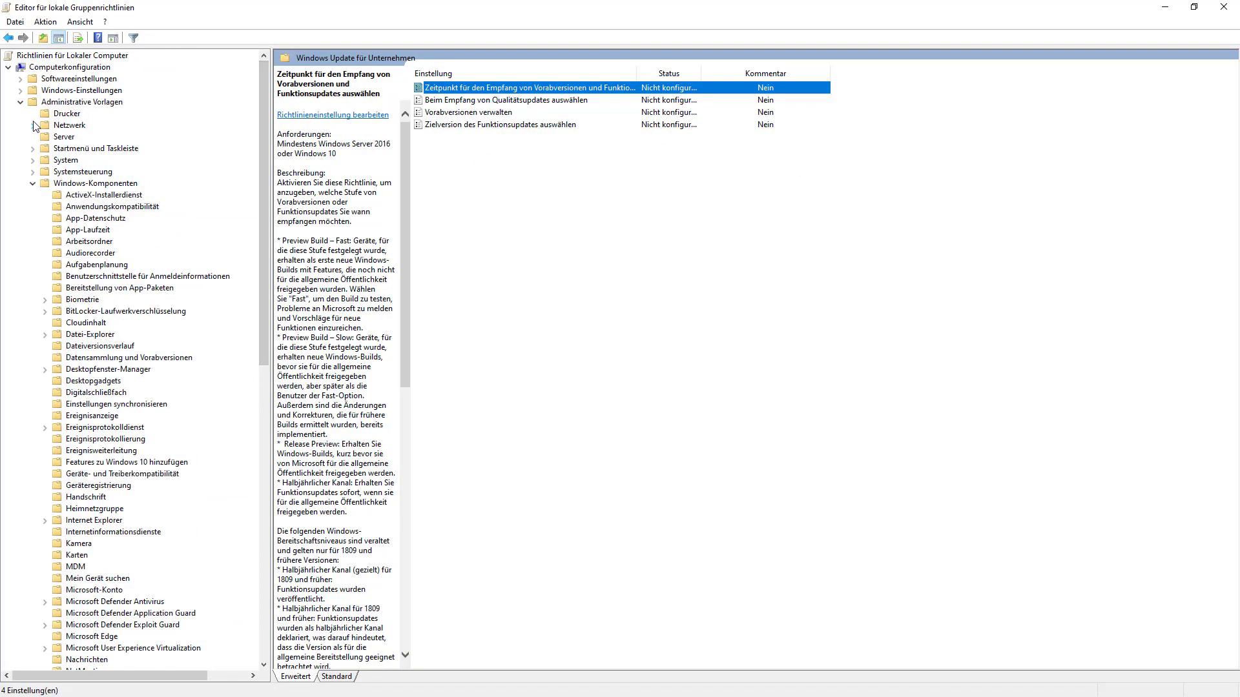
pyautogui.click(20, 102)
pyautogui.click(49, 69)
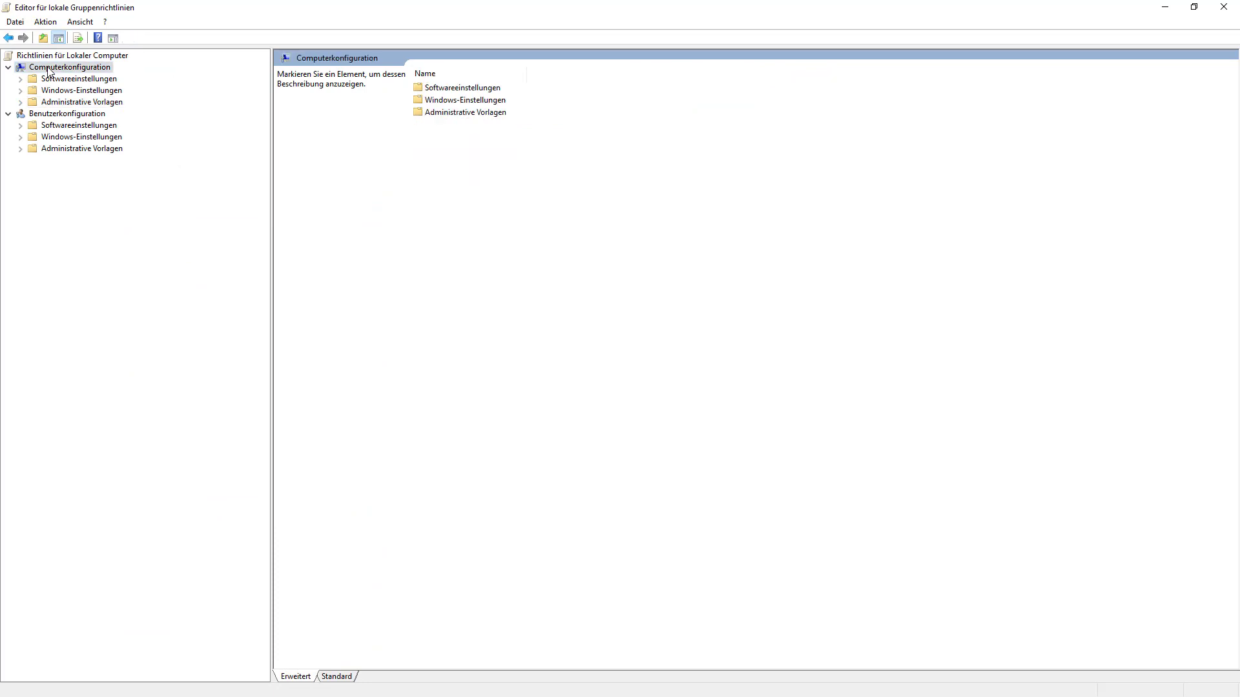
pyautogui.click(67, 113)
pyautogui.rightClick(67, 114)
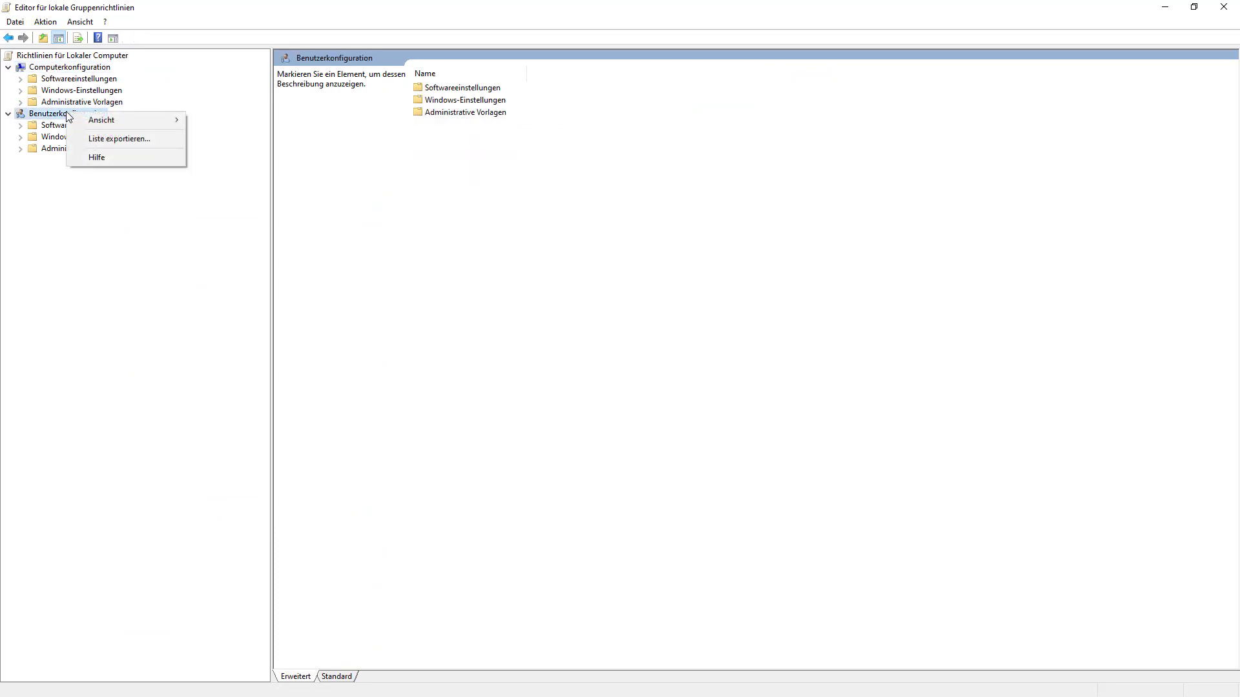
pyautogui.click(59, 117)
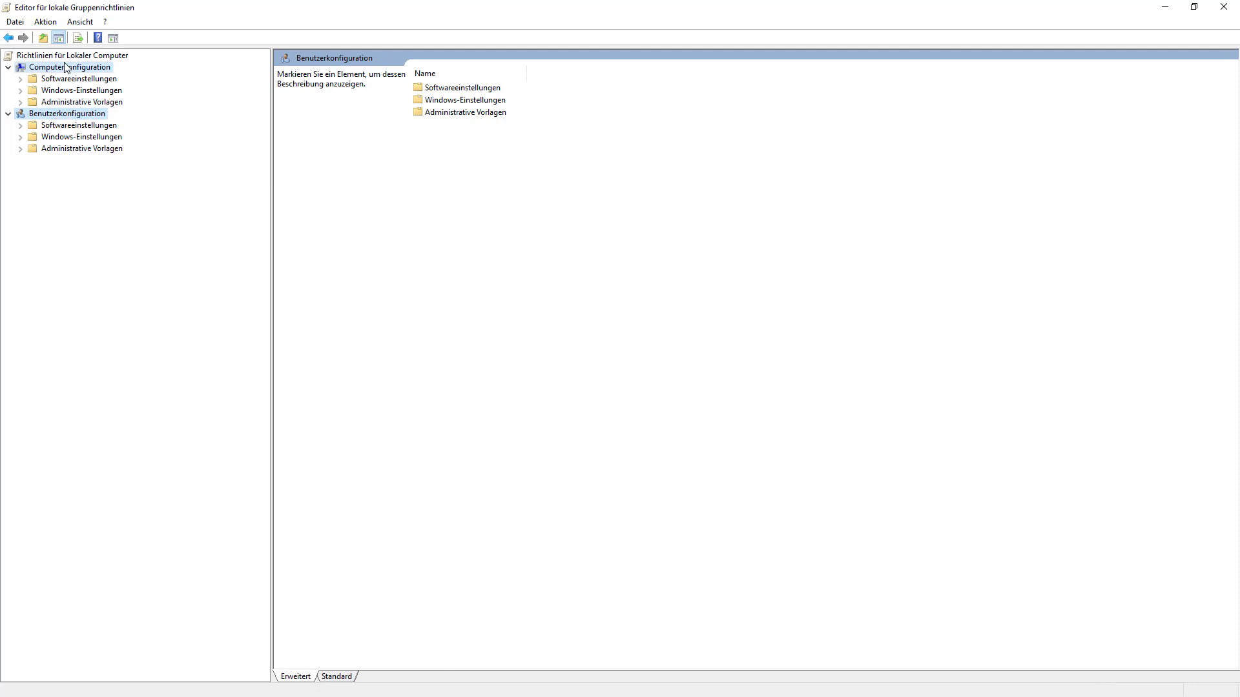
pyautogui.click(66, 68)
pyautogui.click(71, 118)
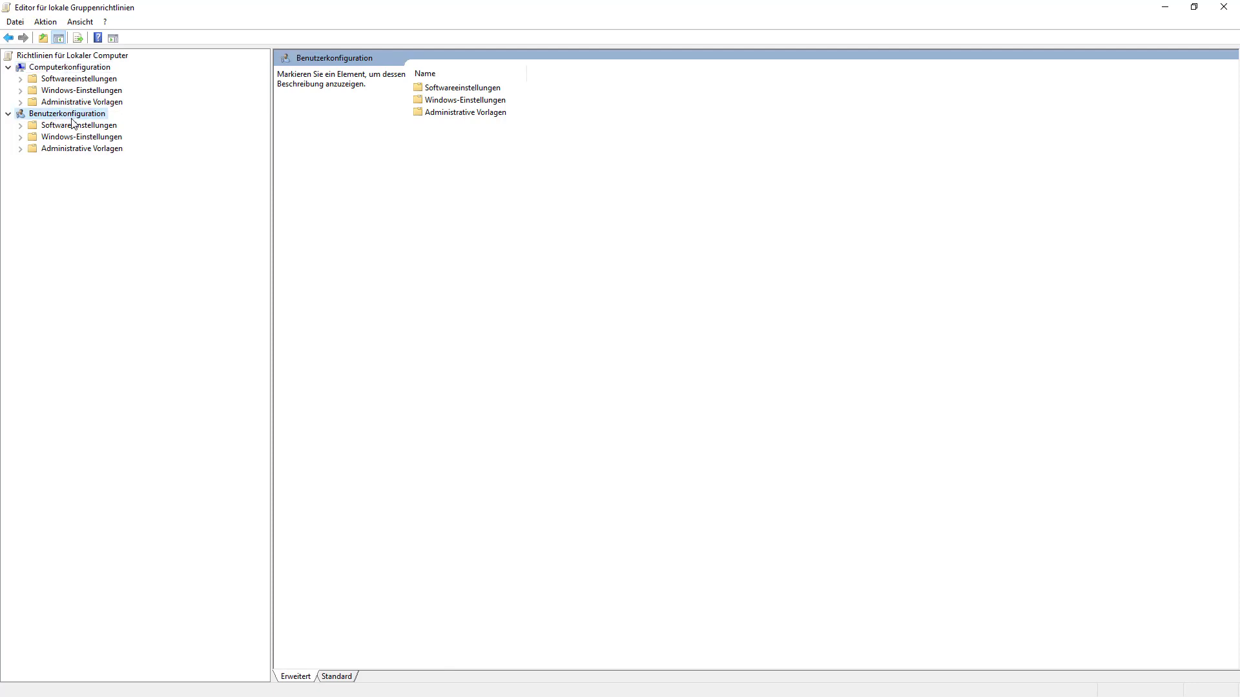
pyautogui.click(60, 69)
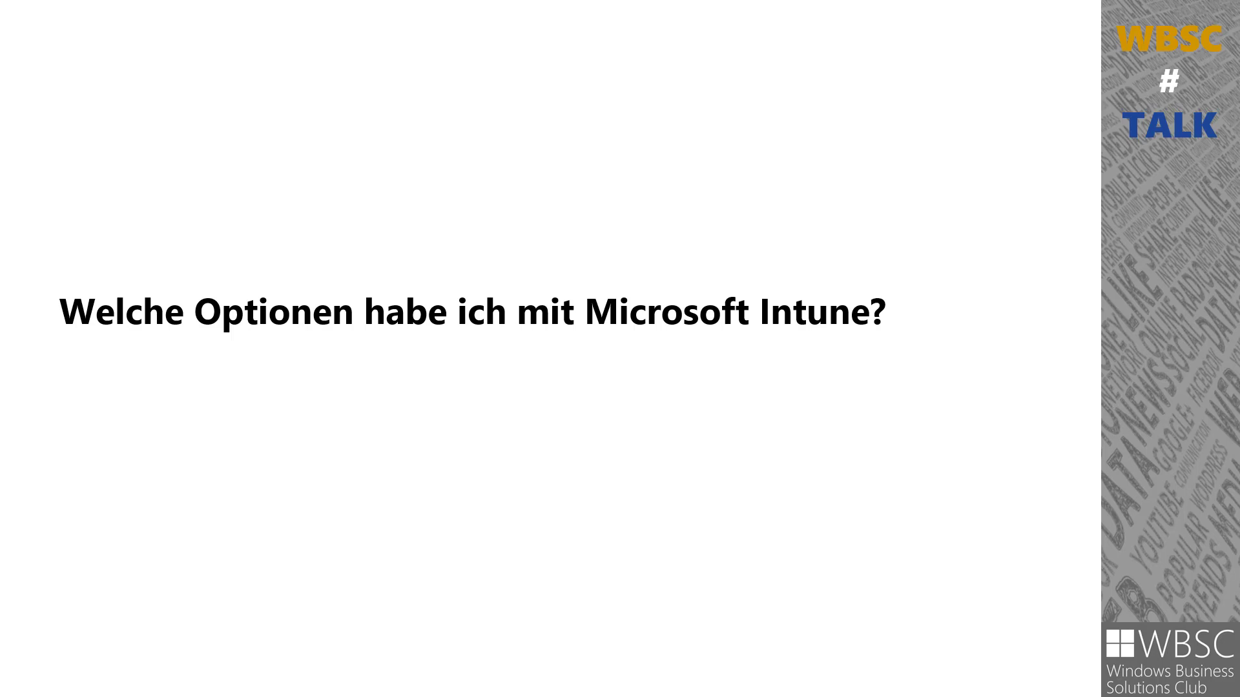
pyautogui.press('Right')
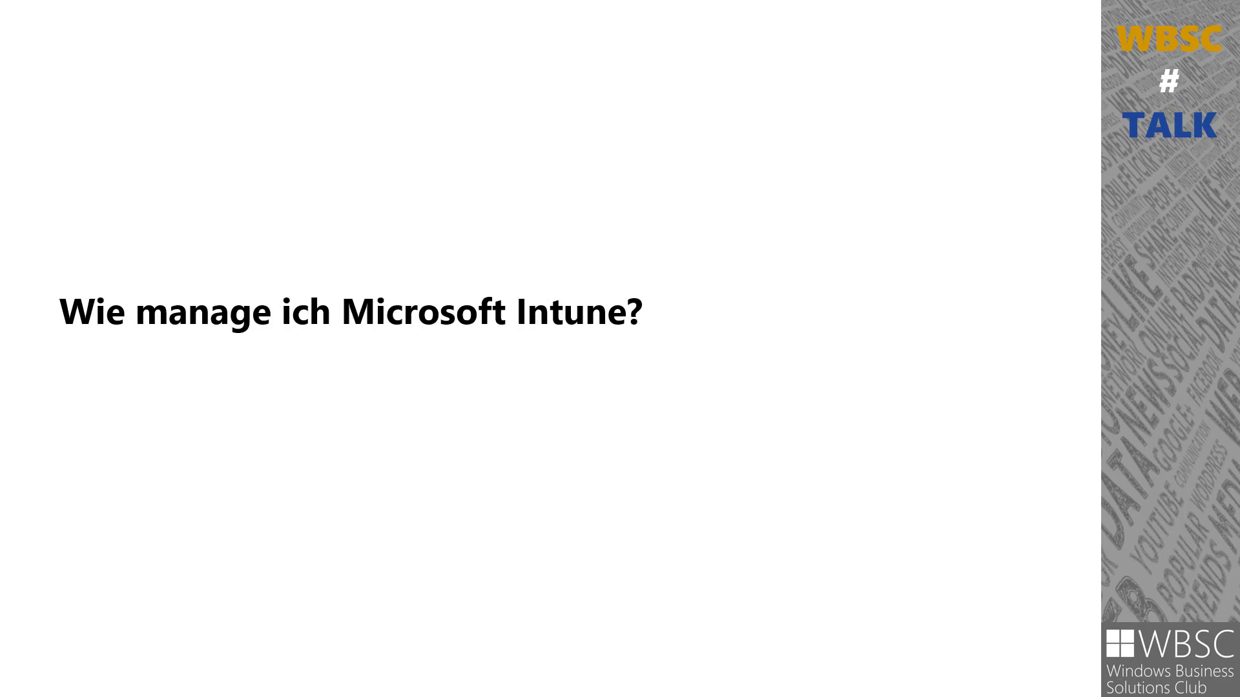